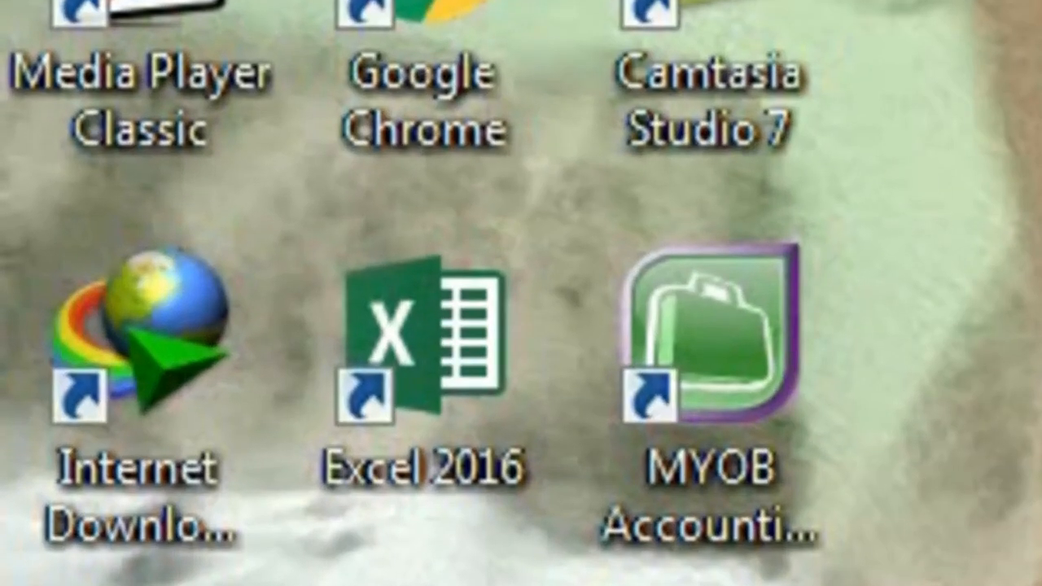
- Start MYOB Accounting and, while choosing a company file to open, duplicate STRAWBERRY - AKUN -SALDO -LINK.myo in the same folder
{"action": "double_click", "coordinate": [737, 394]}
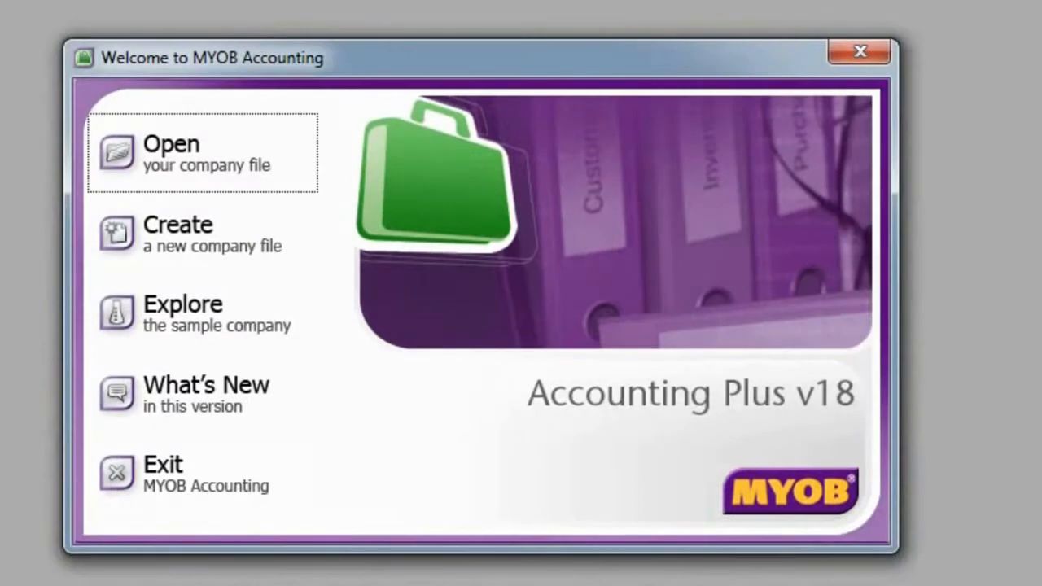
{"action": "left_click", "coordinate": [224, 159]}
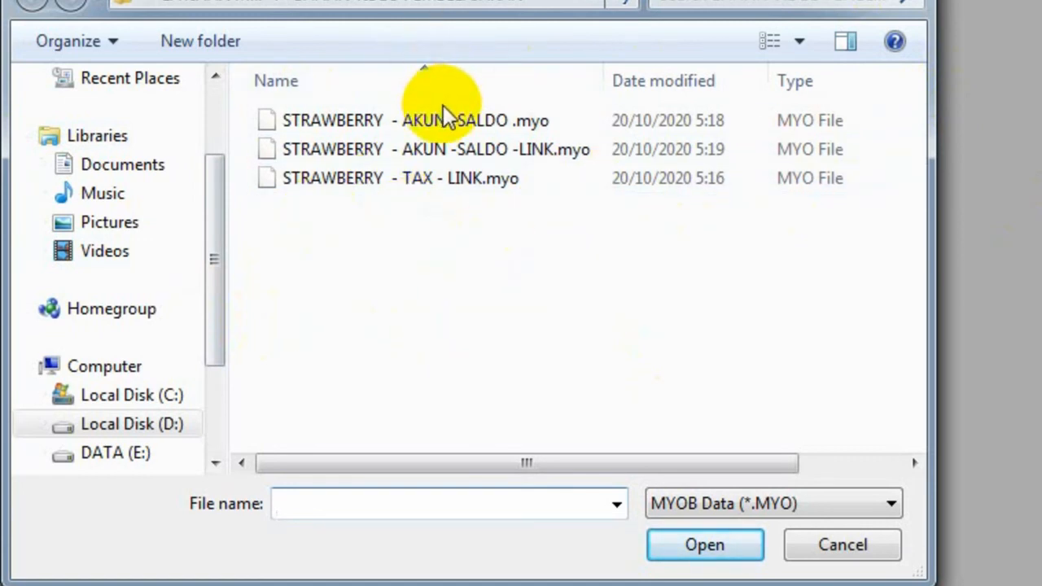
{"action": "left_click", "coordinate": [470, 159]}
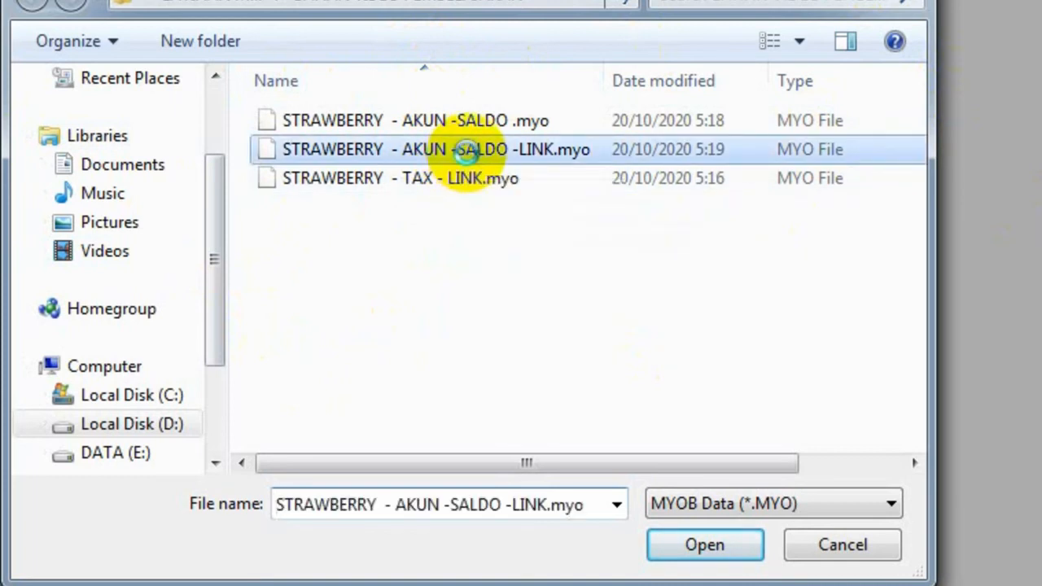
{"action": "right_click", "coordinate": [468, 153]}
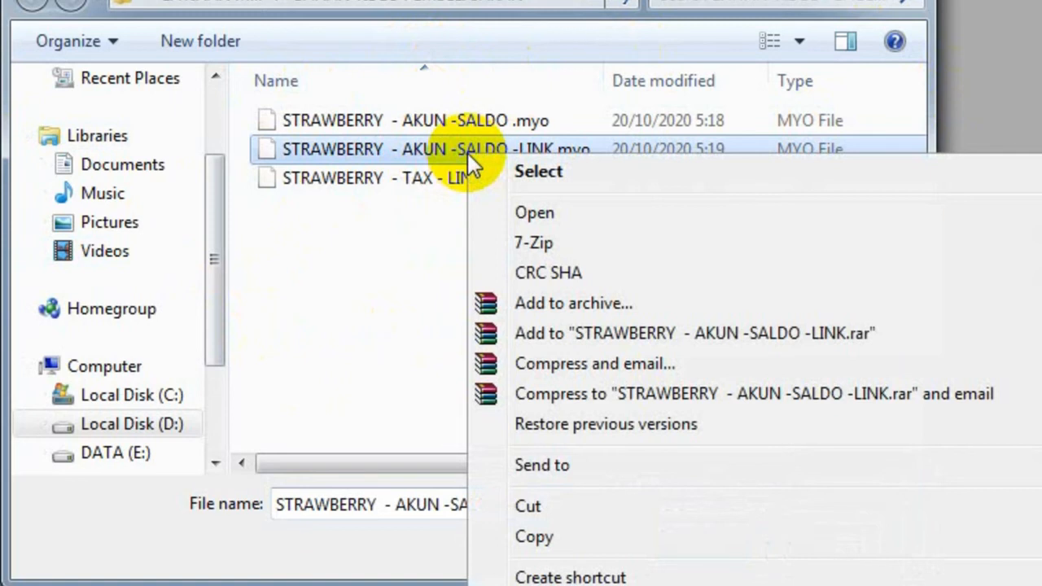
{"action": "left_click", "coordinate": [572, 540]}
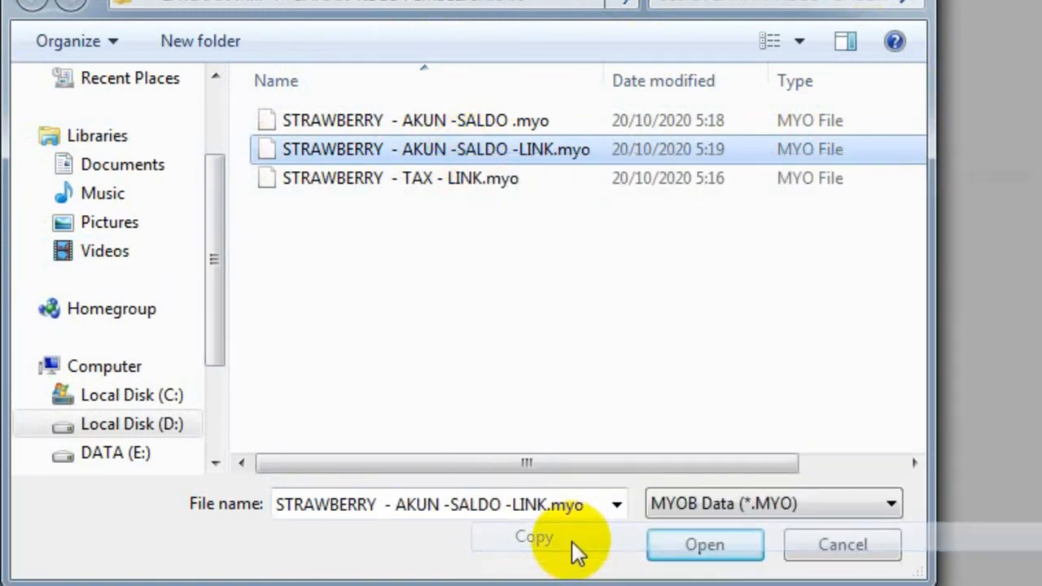
{"action": "right_click", "coordinate": [440, 244]}
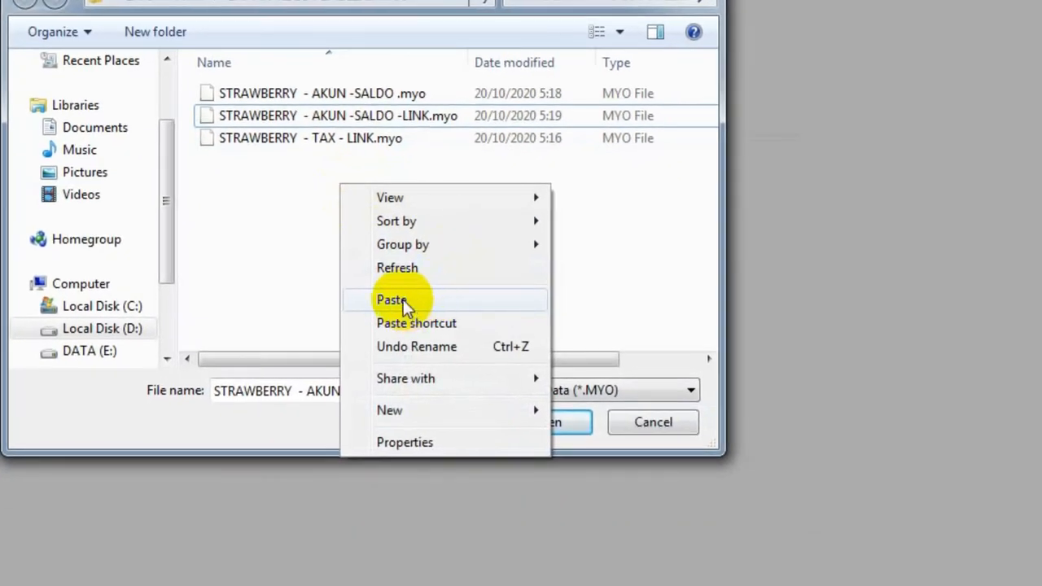
{"action": "left_click", "coordinate": [403, 300]}
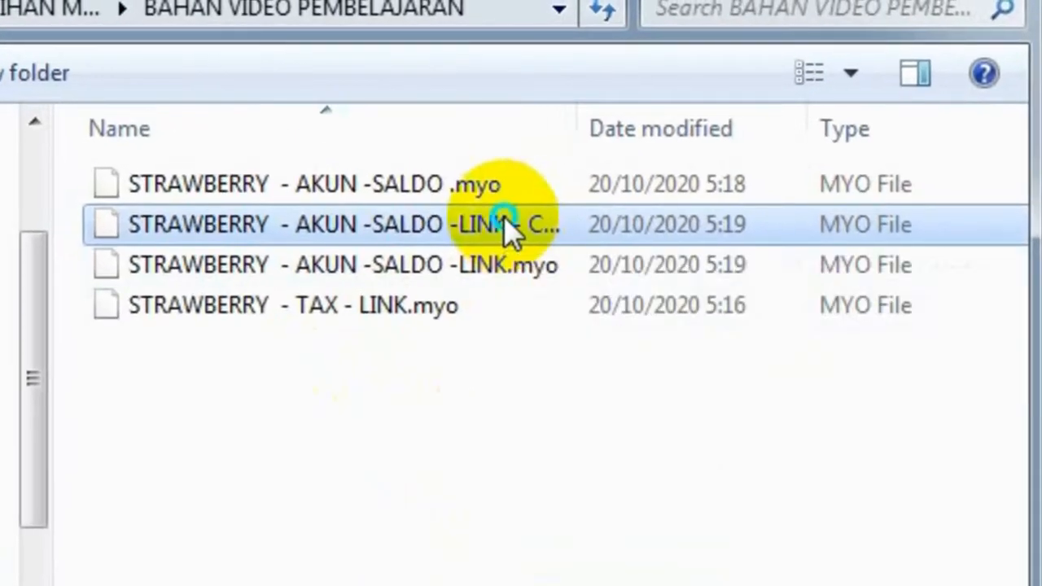
- Rename the duplicated company file to STRAWBERRY - AKUN -SALDO -LINK -I.myo
{"action": "right_click", "coordinate": [431, 113]}
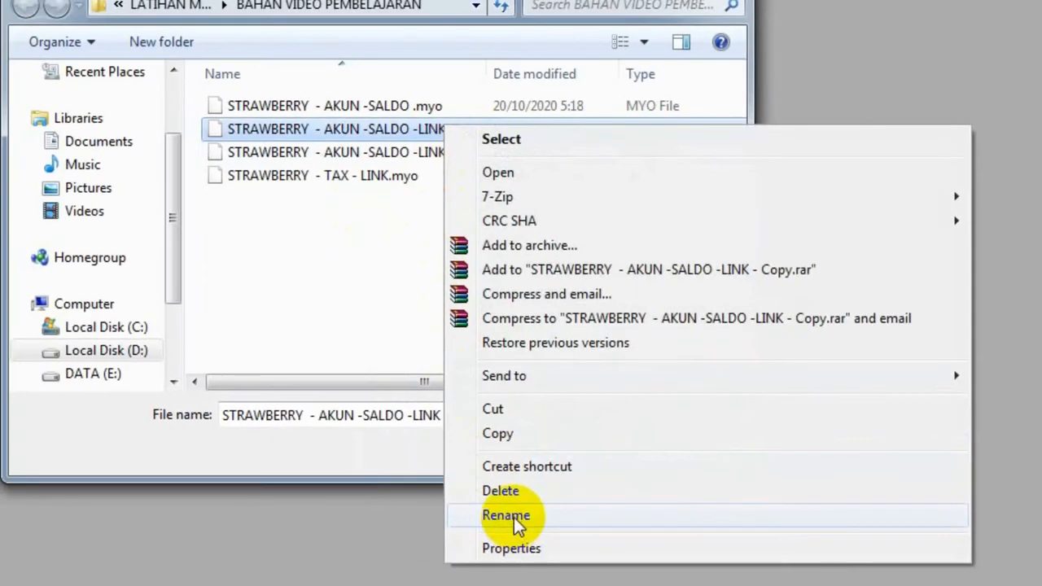
{"action": "left_click", "coordinate": [514, 518]}
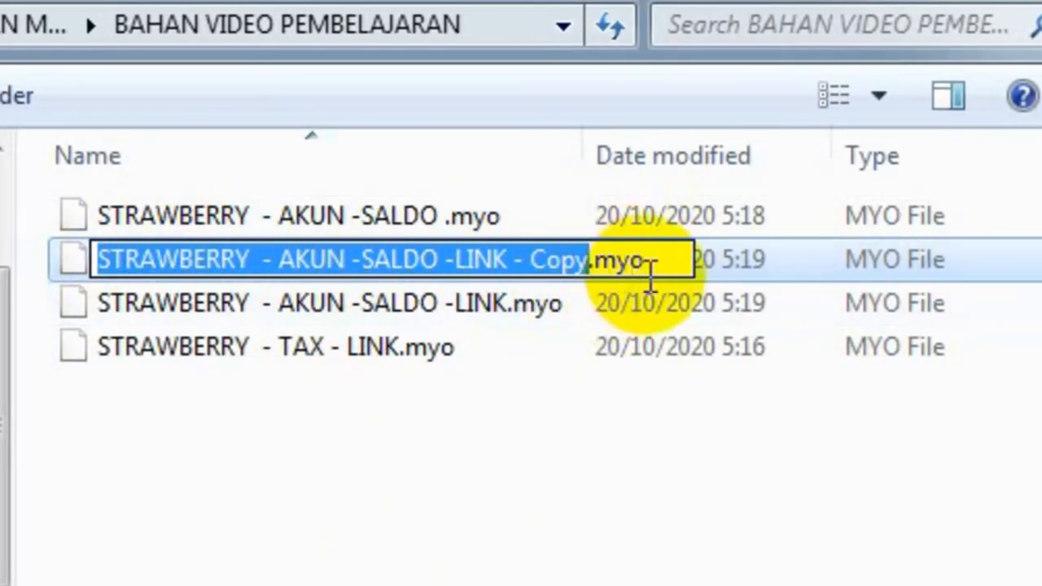
{"action": "left_click", "coordinate": [588, 259]}
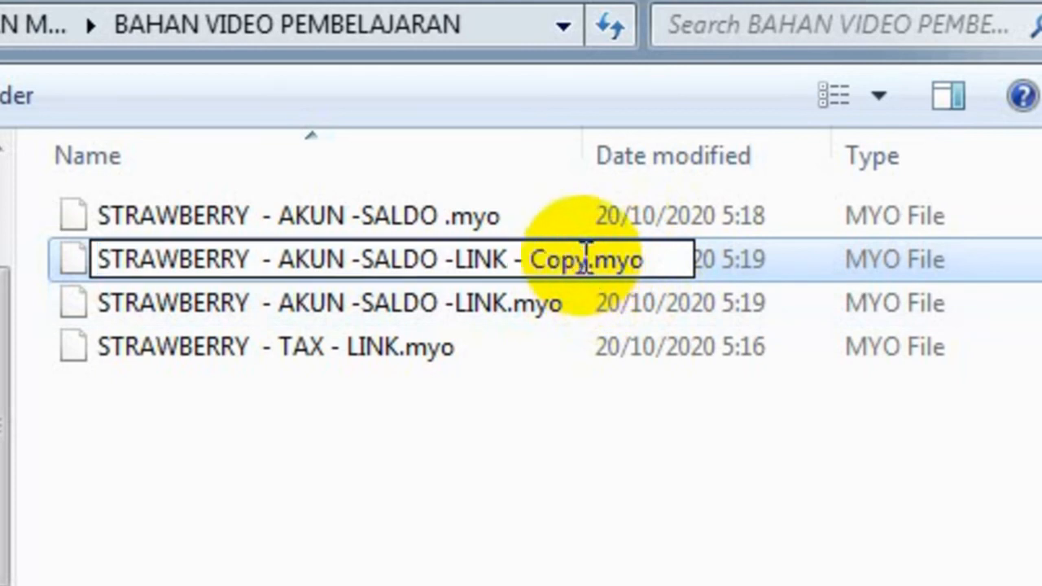
{"action": "key", "text": "BackSpace"}
{"action": "key", "text": "BackSpace"}
{"action": "key", "text": "BackSpace"}
{"action": "key", "text": "BackSpace"}
{"action": "key", "text": "BackSpace"}
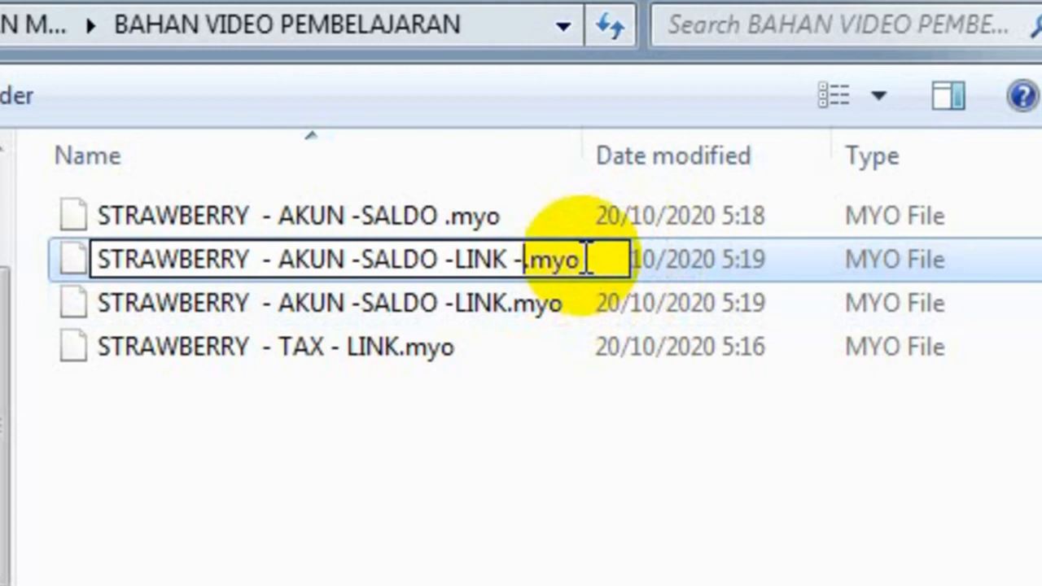
{"action": "type", "text": "I"}
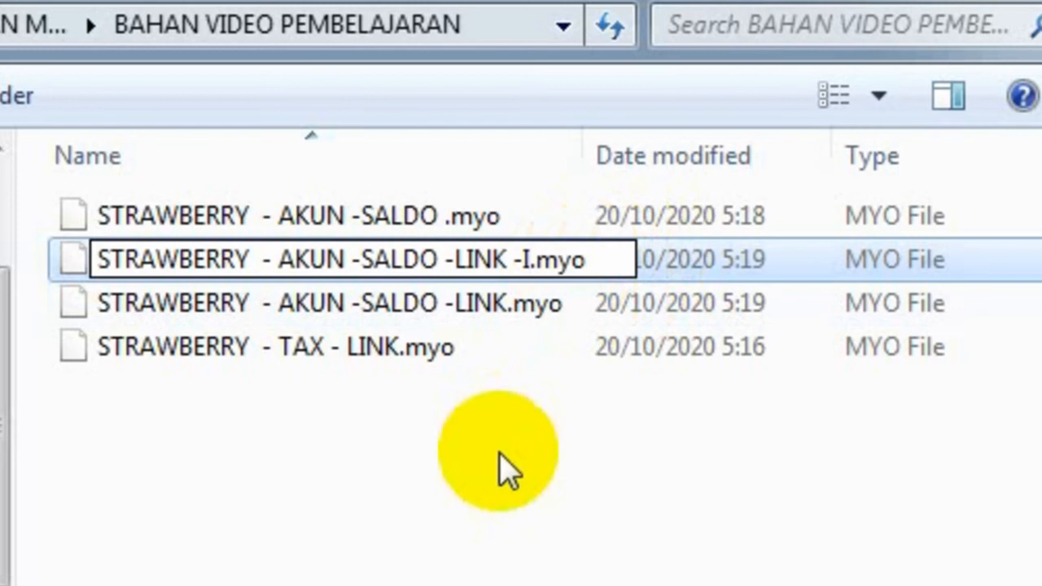
{"action": "left_click", "coordinate": [505, 470]}
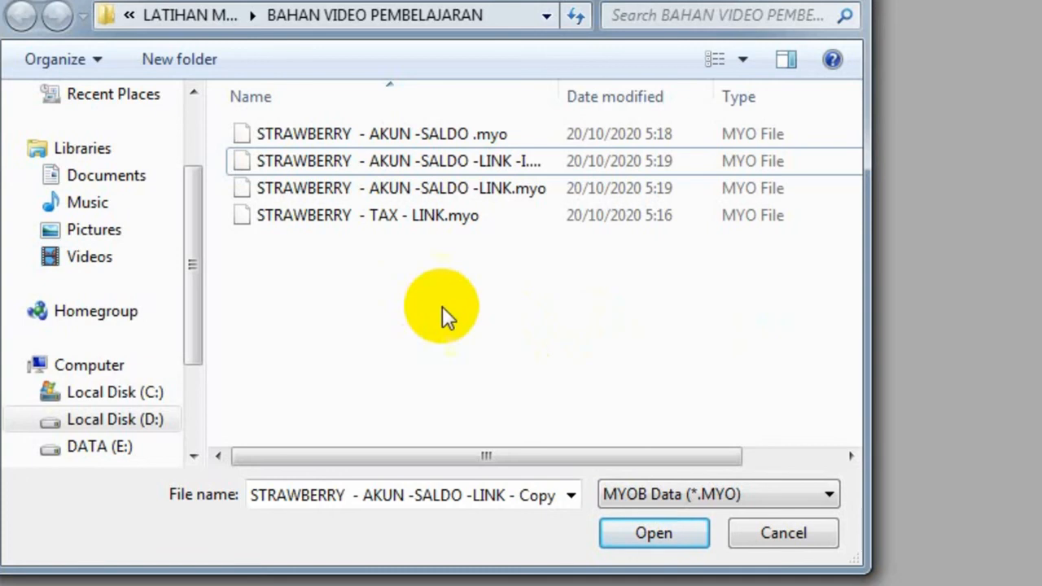
- Open STRAWBERRY - AKUN -SALDO -LINK -I.myo as Administrator, choosing to activate the company file later and declining data verification
{"action": "double_click", "coordinate": [472, 161]}
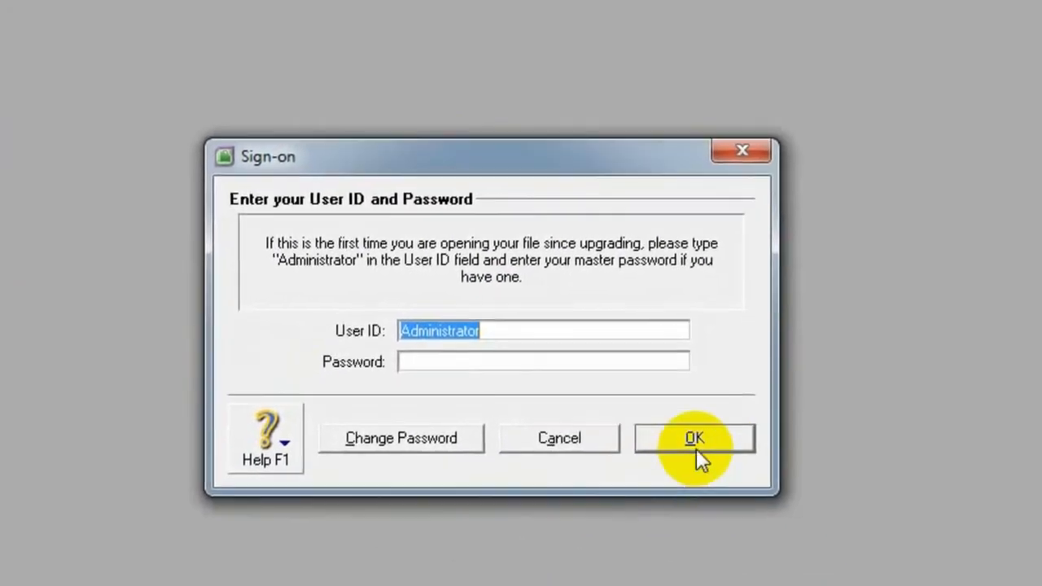
{"action": "left_click", "coordinate": [1002, 497]}
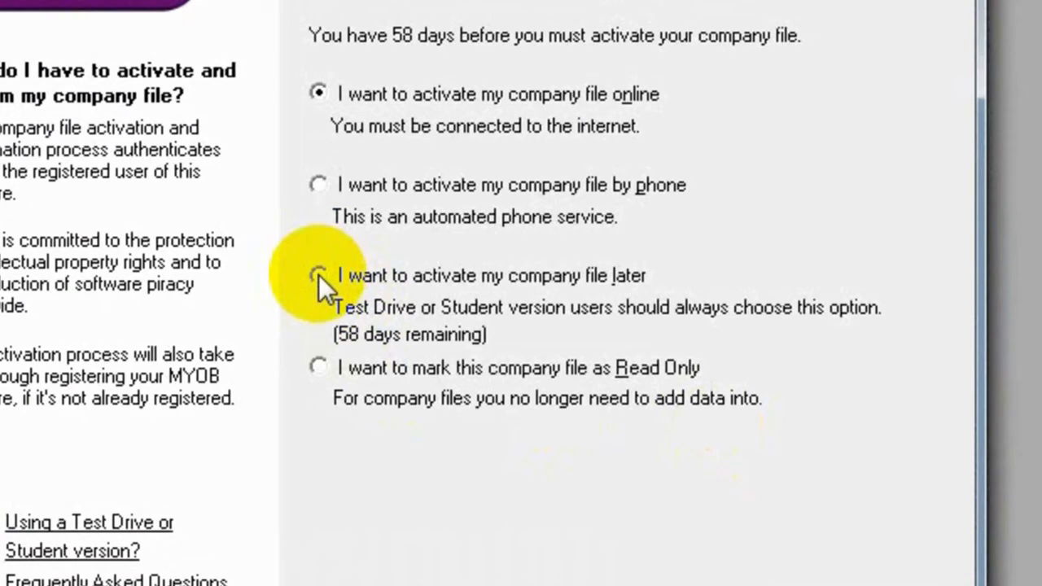
{"action": "left_click", "coordinate": [319, 276]}
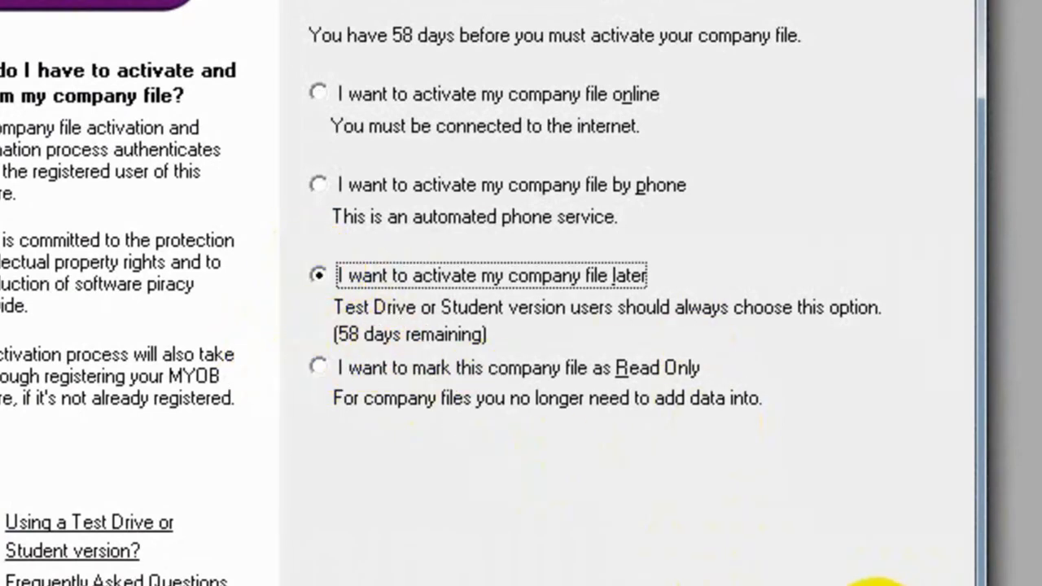
{"action": "left_click", "coordinate": [878, 585]}
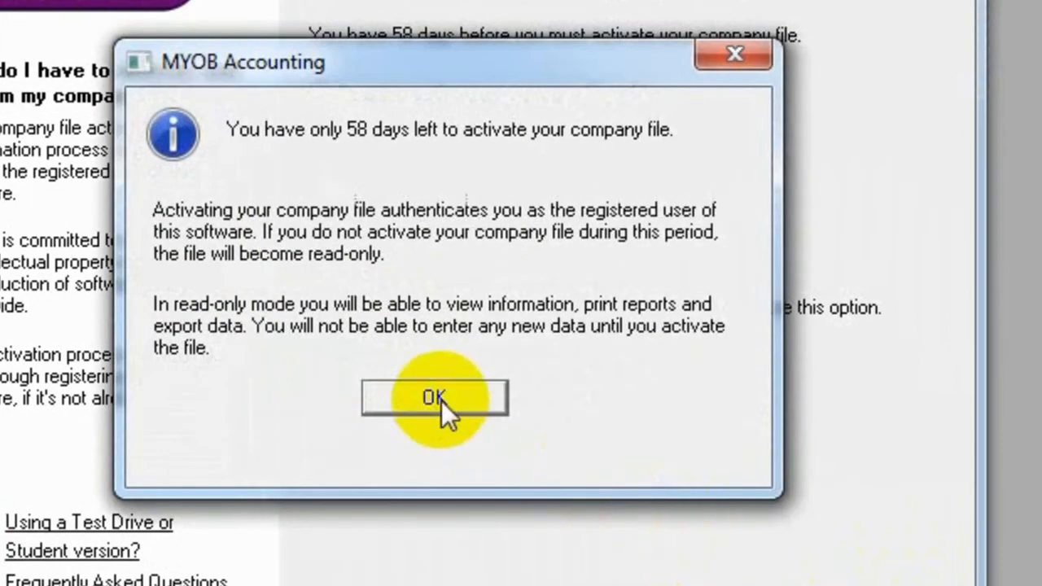
{"action": "left_click", "coordinate": [442, 400]}
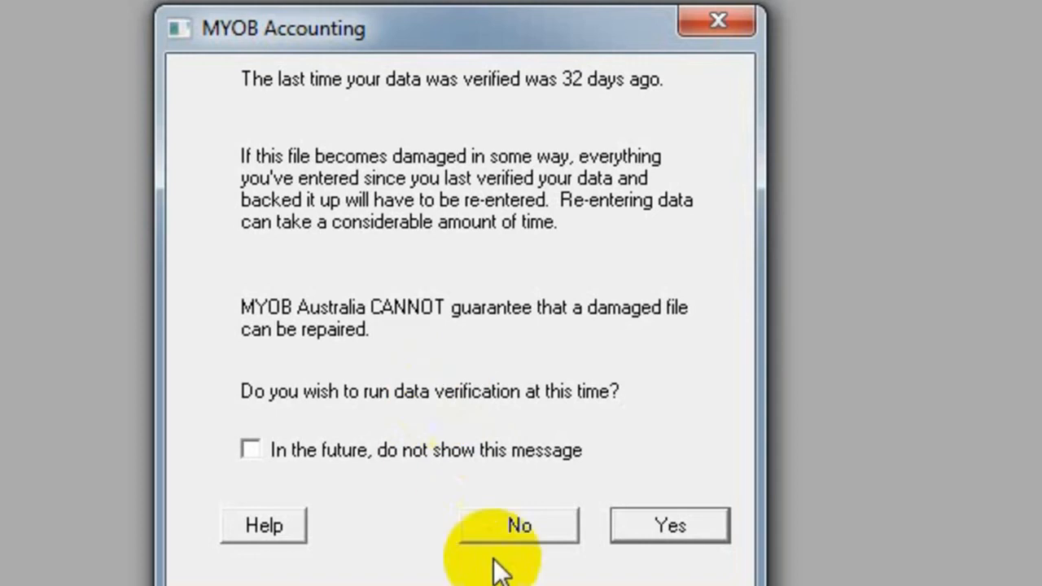
{"action": "left_click", "coordinate": [532, 539]}
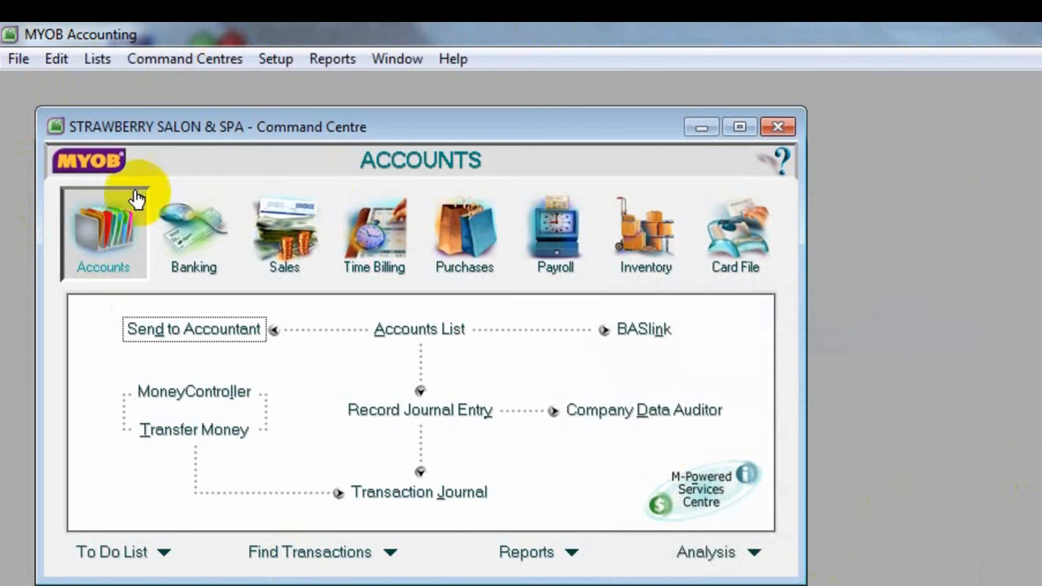
- Review all accounts and their opening balances in the Accounts List, and close the list
{"action": "left_click", "coordinate": [432, 333]}
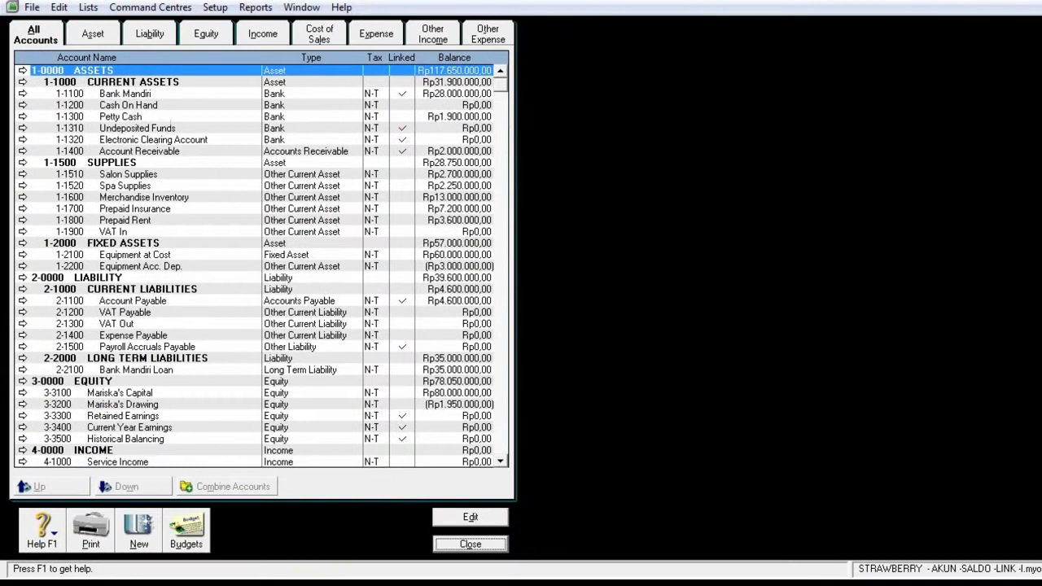
{"action": "left_click", "coordinate": [471, 544]}
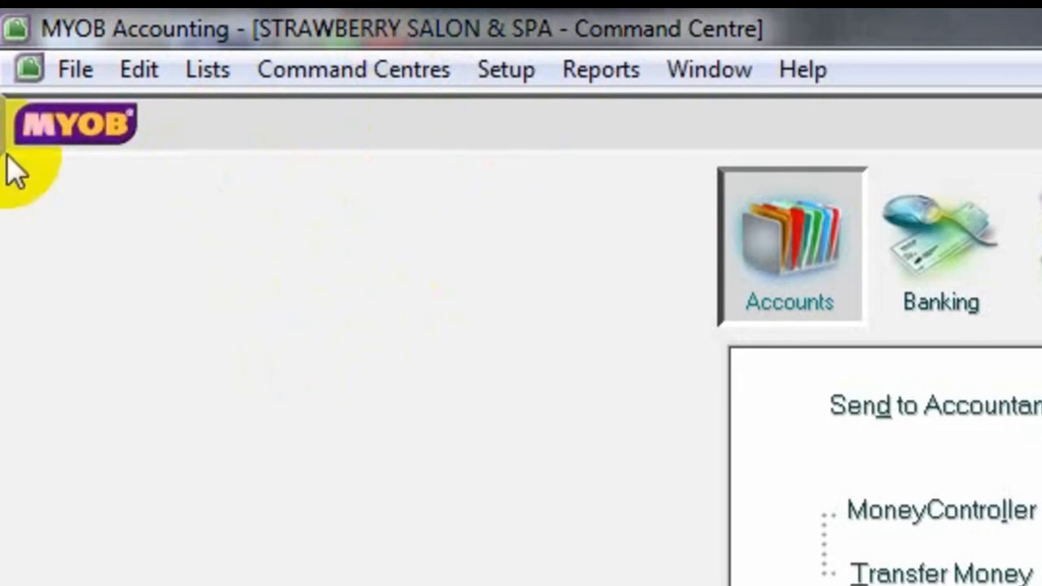
- Open the Tax Code List and delete the EXP, FRE and GCA tax codes
{"action": "left_click", "coordinate": [208, 77]}
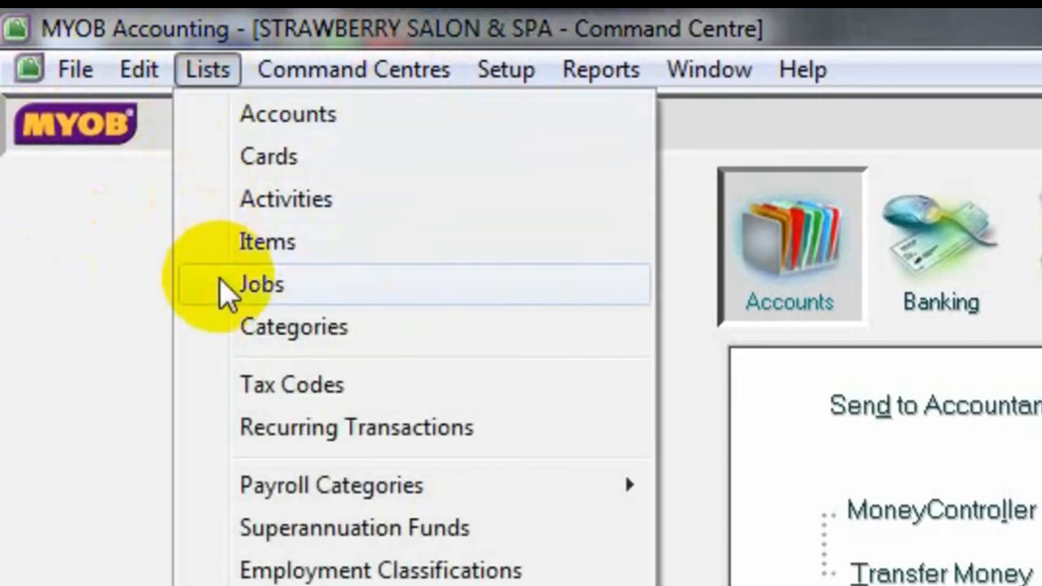
{"action": "left_click", "coordinate": [296, 384]}
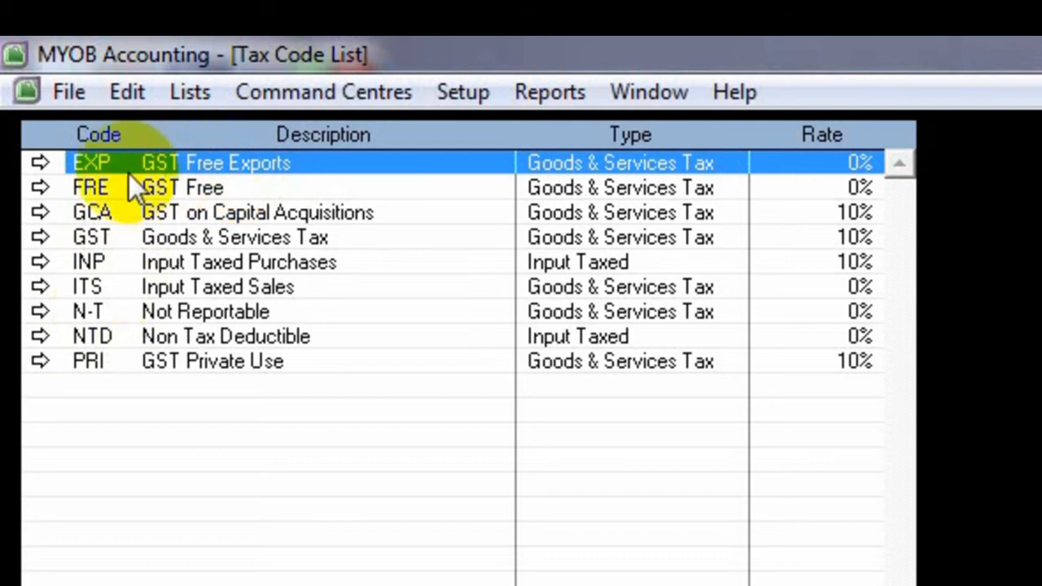
{"action": "left_click", "coordinate": [129, 91]}
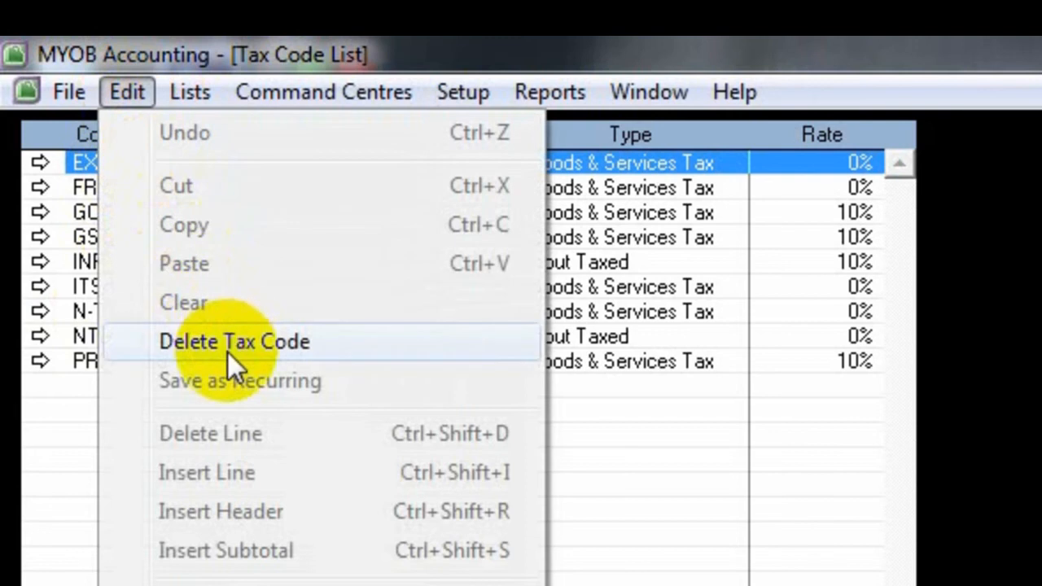
{"action": "left_click", "coordinate": [228, 350]}
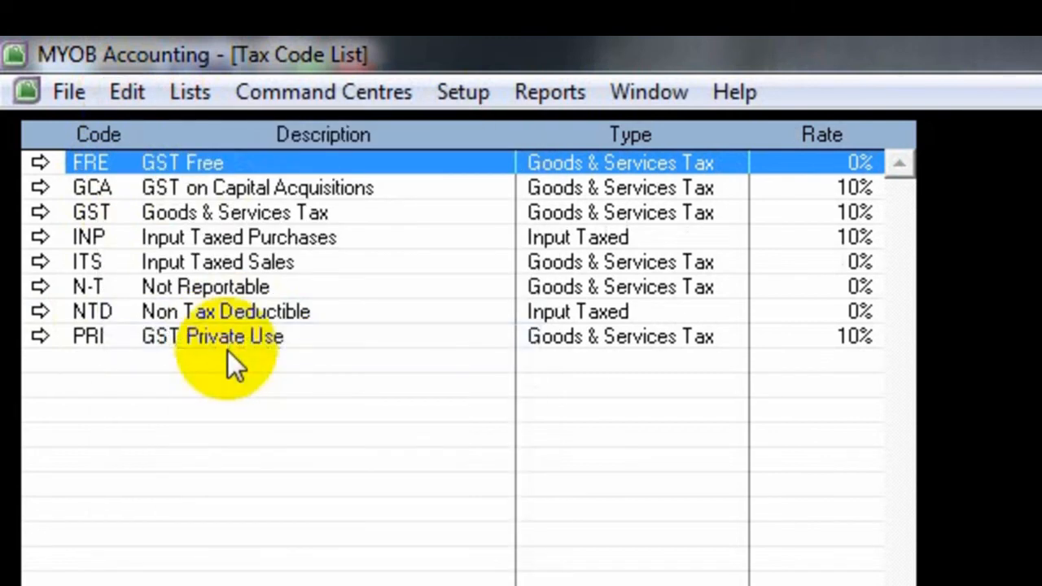
{"action": "left_click", "coordinate": [131, 90]}
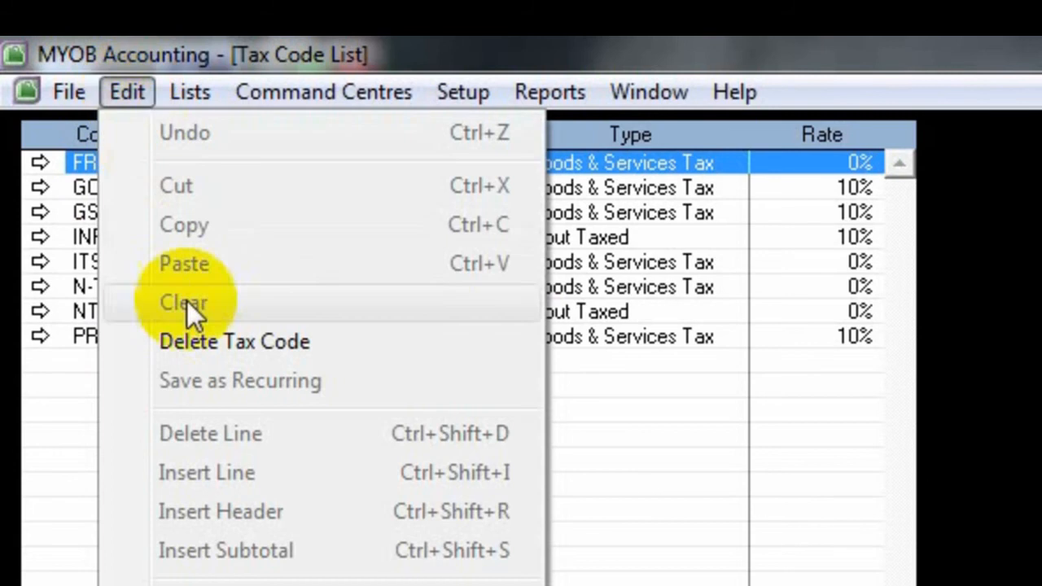
{"action": "left_click", "coordinate": [221, 349]}
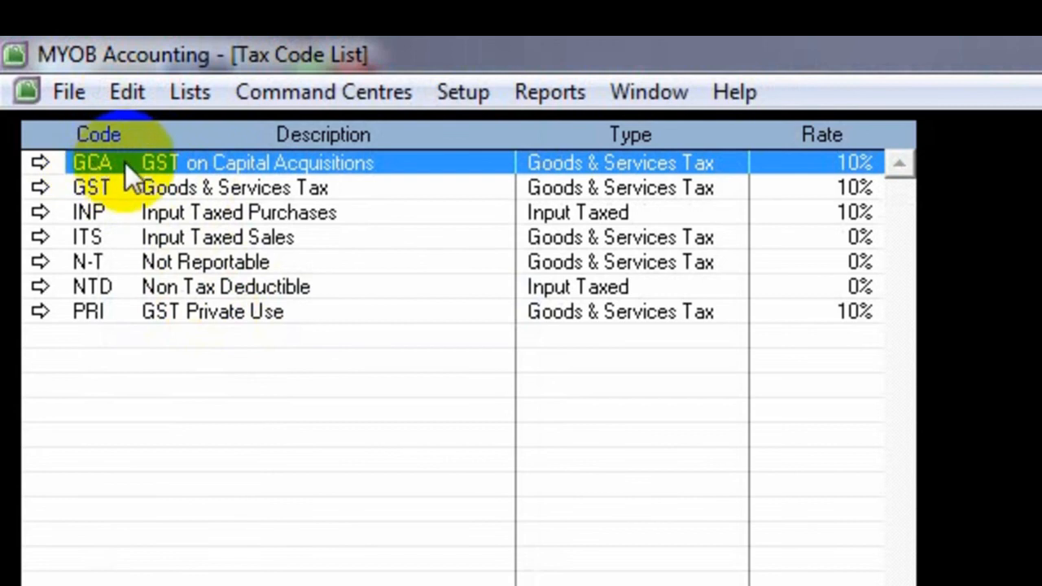
{"action": "left_click", "coordinate": [128, 93]}
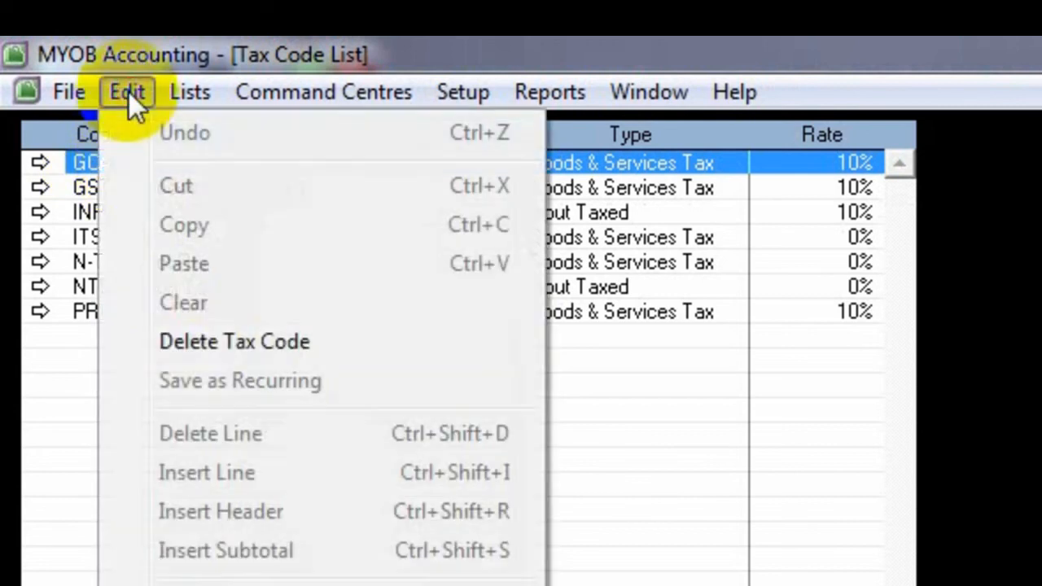
{"action": "left_click", "coordinate": [191, 340]}
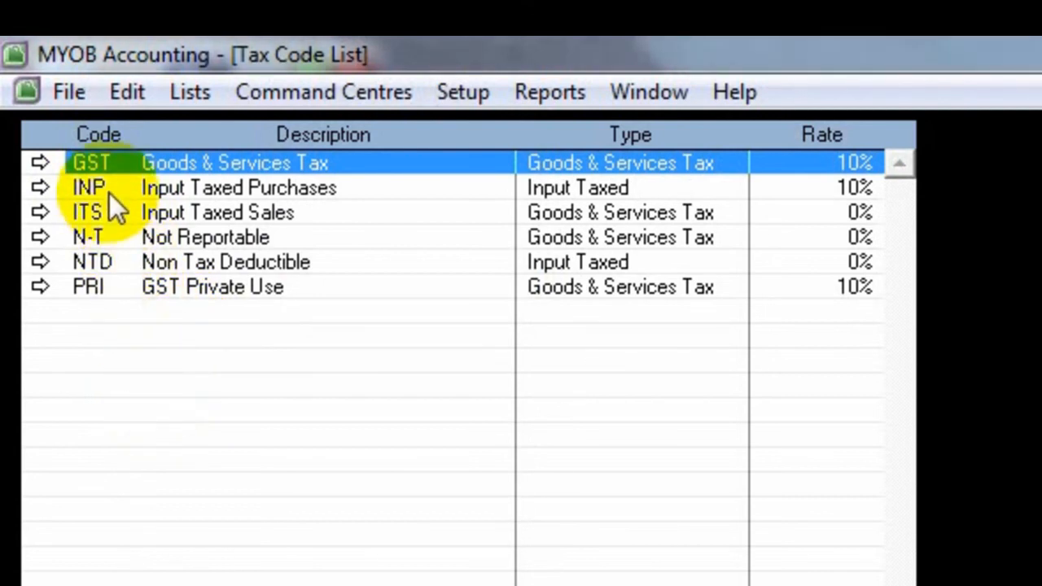
- Delete the INP (Input Taxed Purchases) and ITS (Input Taxed Sales) tax codes from the list
{"action": "left_click", "coordinate": [160, 188]}
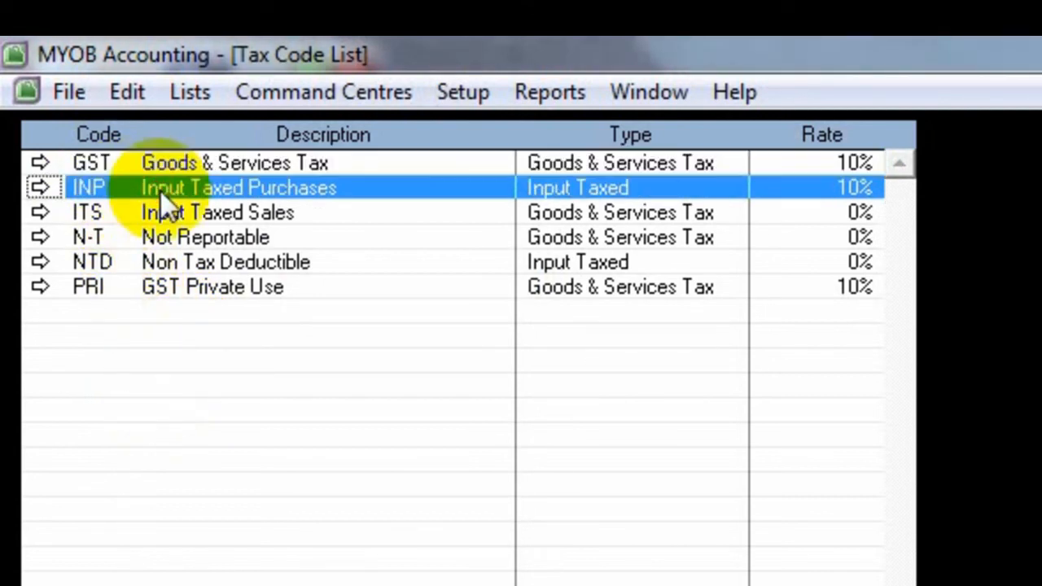
{"action": "left_click", "coordinate": [137, 94]}
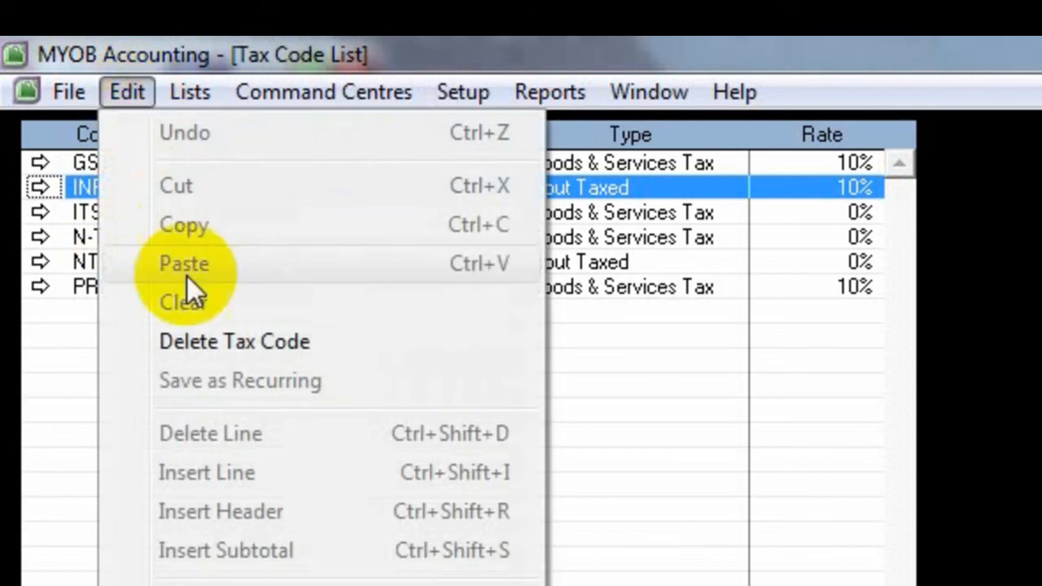
{"action": "left_click", "coordinate": [207, 347]}
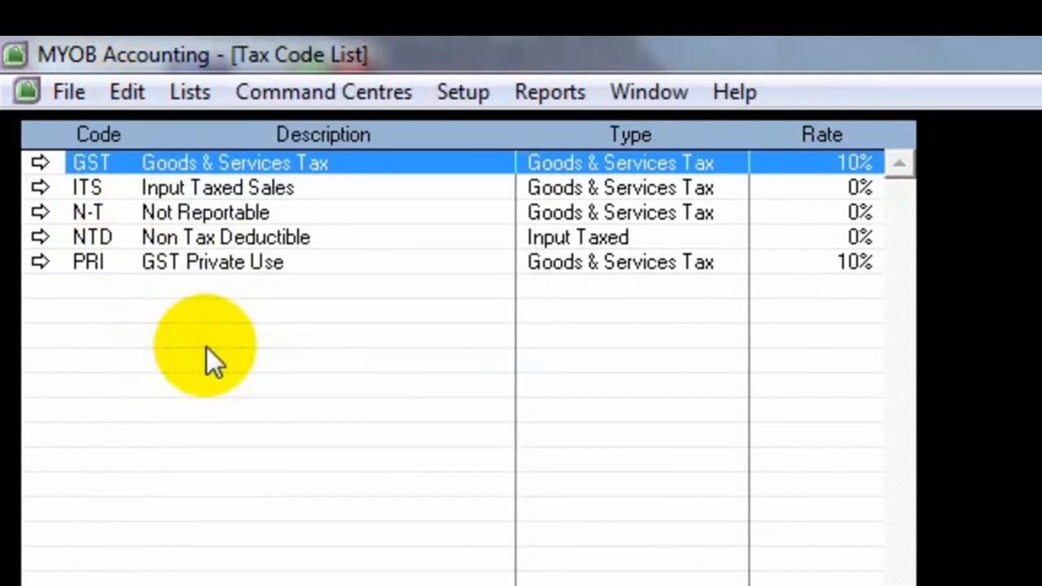
{"action": "left_click", "coordinate": [166, 188]}
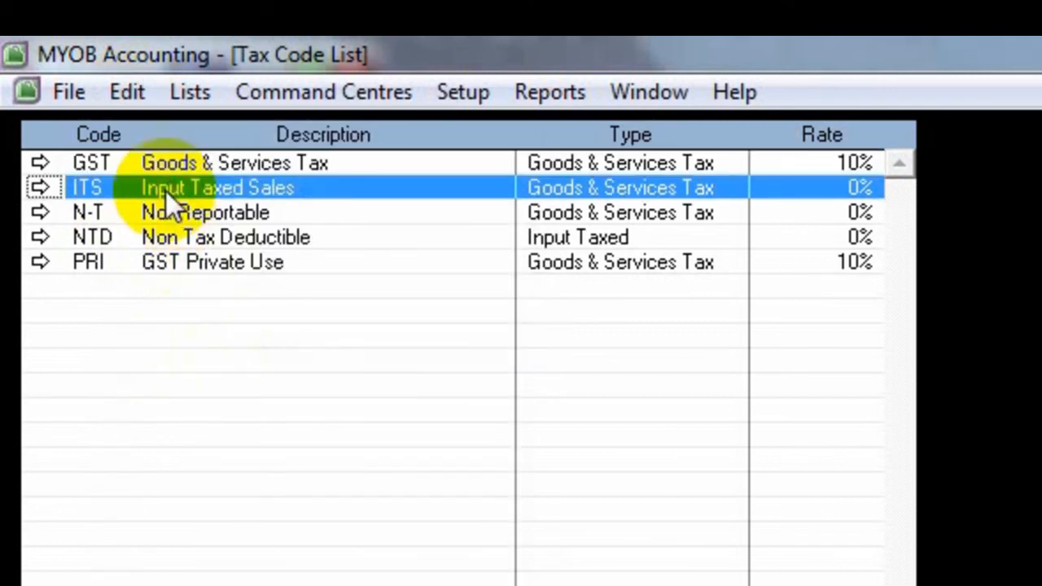
{"action": "left_click", "coordinate": [127, 93]}
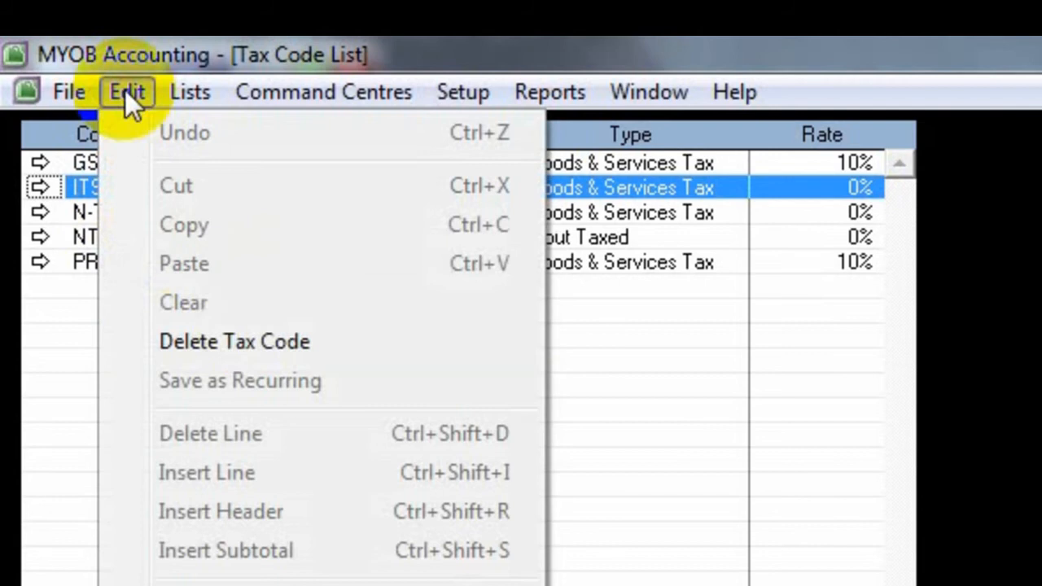
{"action": "left_click", "coordinate": [255, 341]}
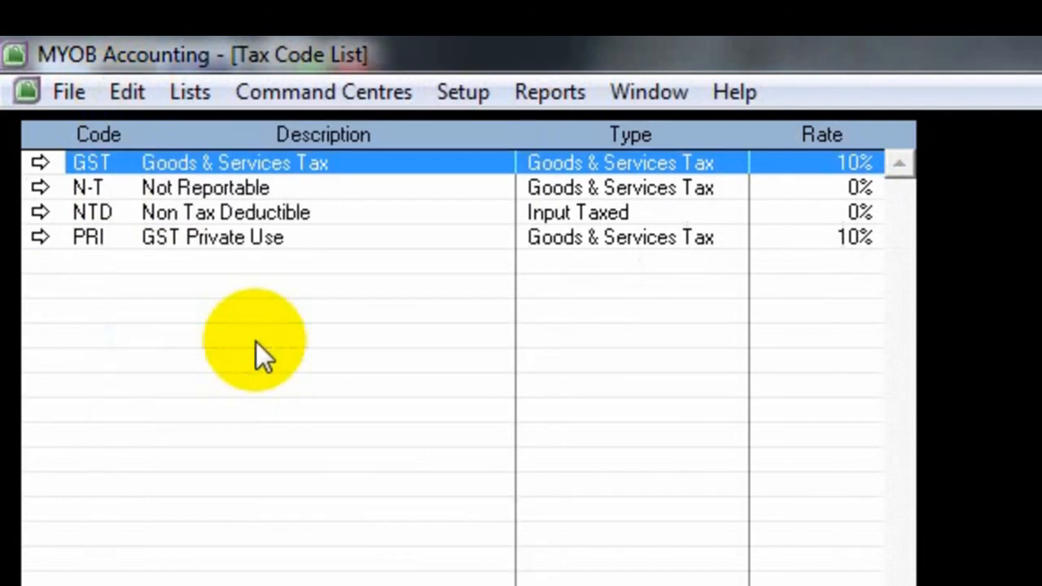
- Delete the NTD (Non Tax Deductible) and PRI (GST Private Use) tax codes from the list
{"action": "left_click", "coordinate": [188, 215]}
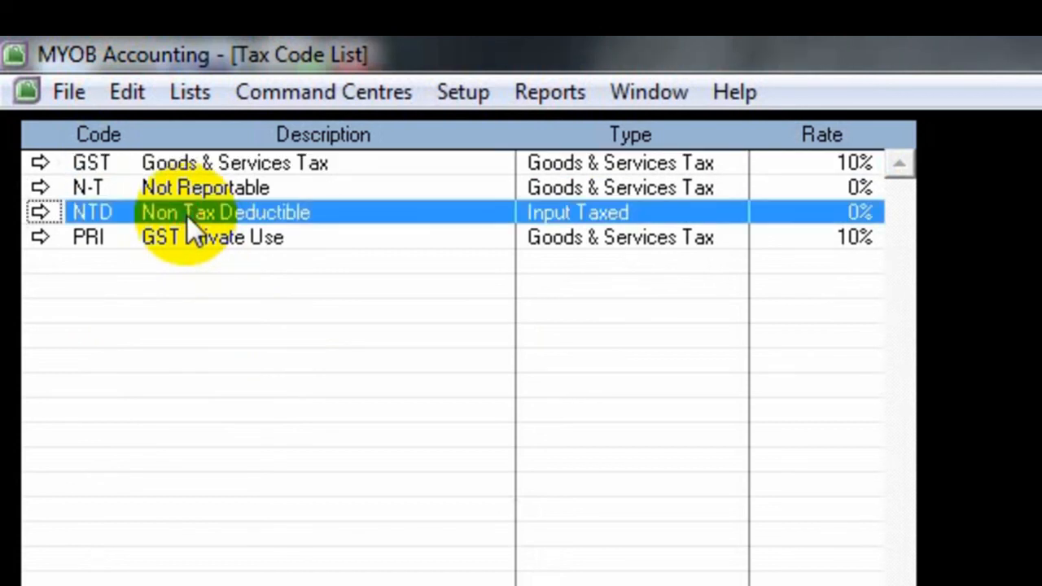
{"action": "left_click", "coordinate": [118, 97]}
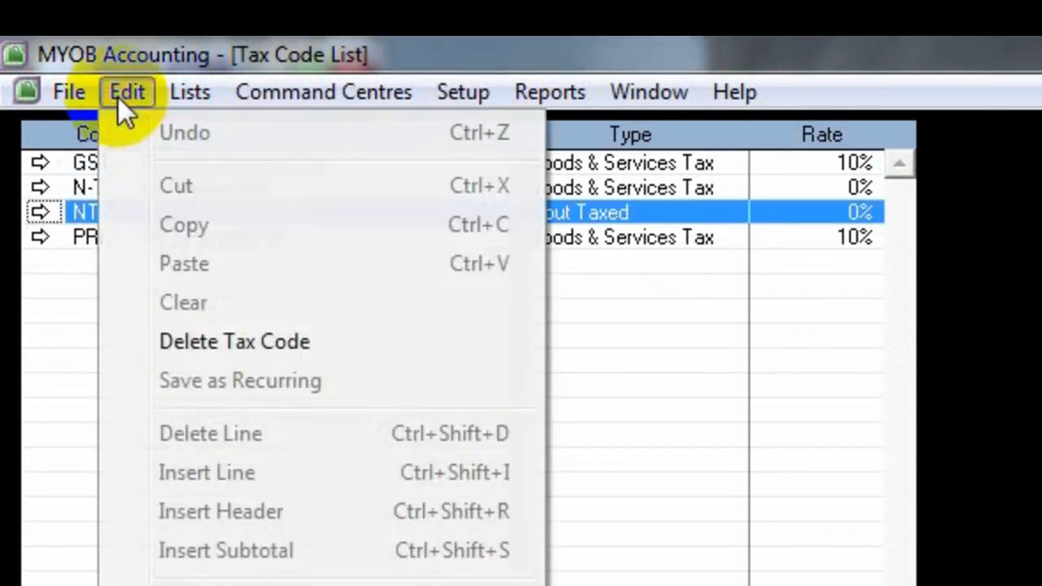
{"action": "left_click", "coordinate": [215, 345]}
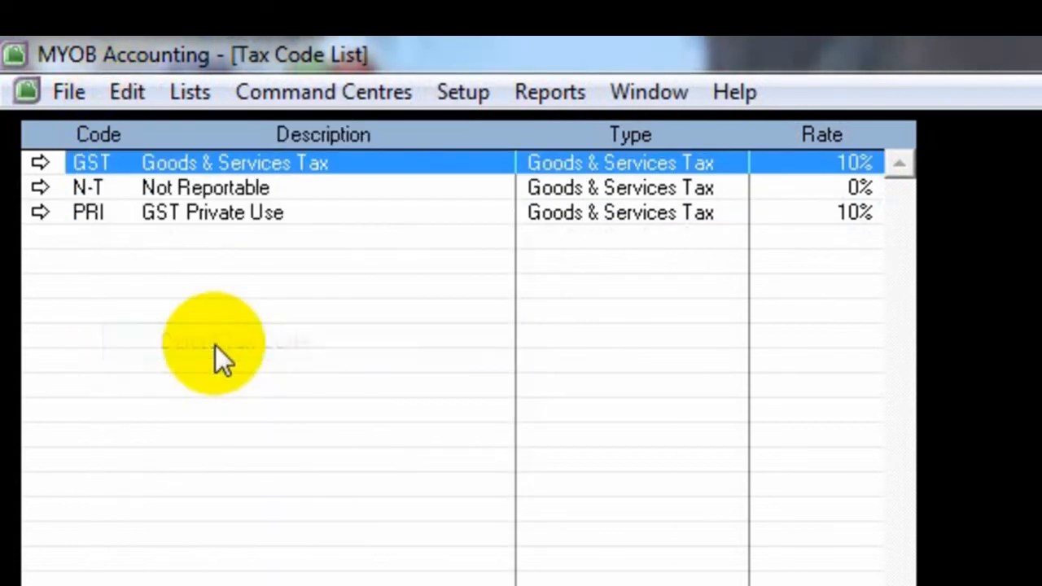
{"action": "left_click", "coordinate": [174, 213]}
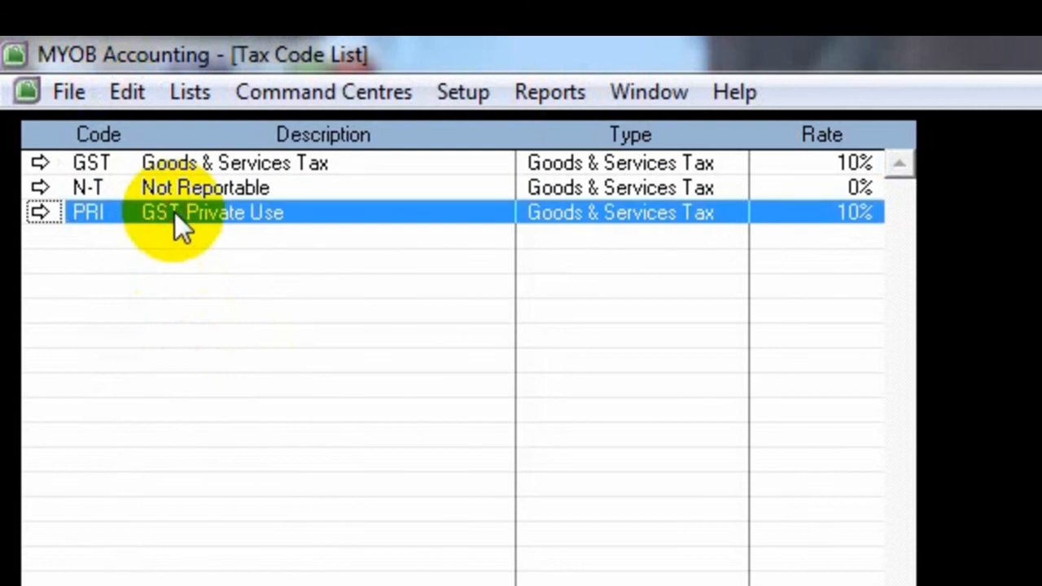
{"action": "left_click", "coordinate": [137, 96]}
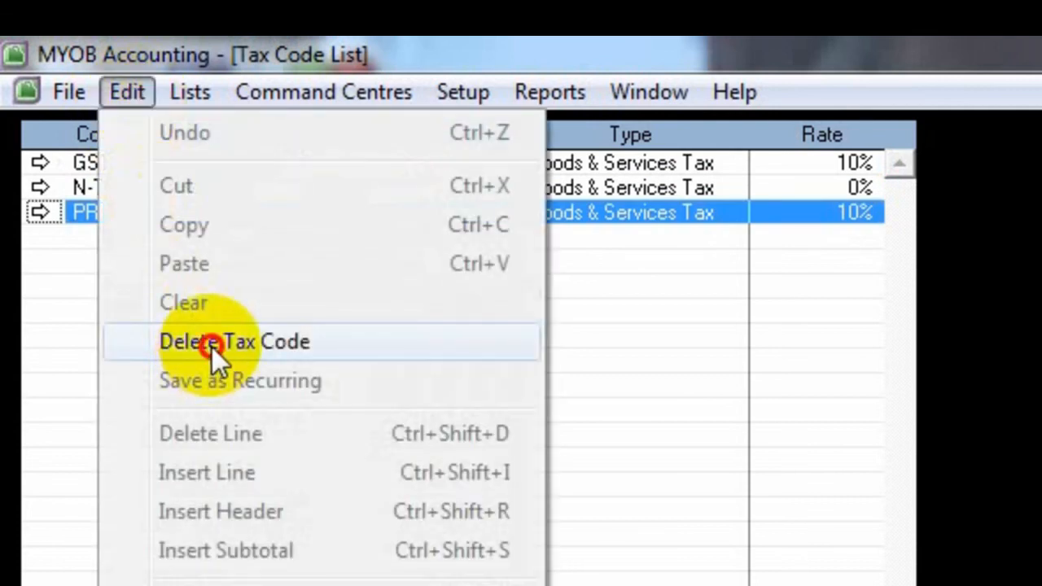
{"action": "left_click", "coordinate": [212, 347]}
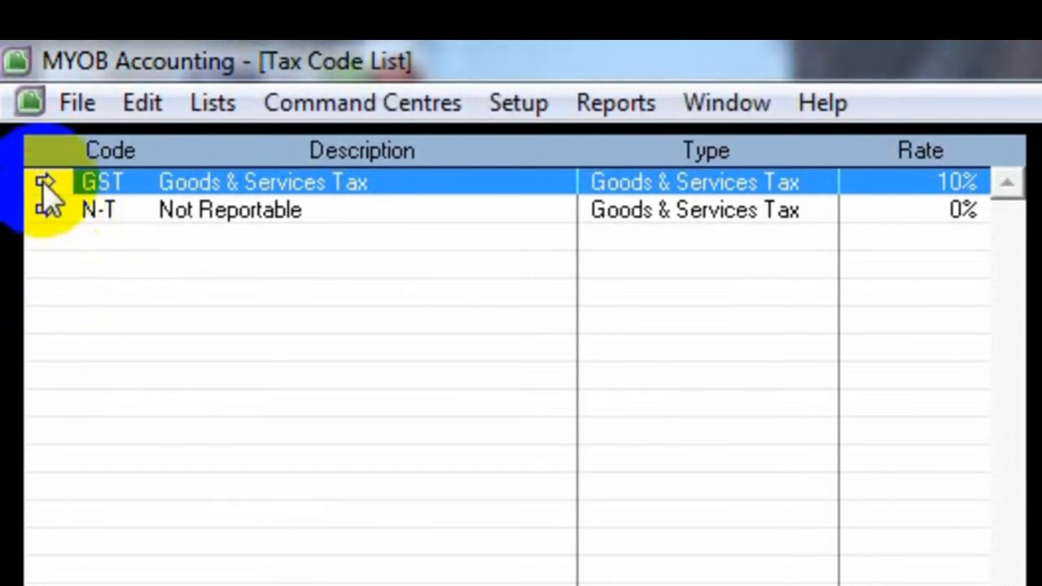
- Open the GST tax code for editing, rename the code as VAT and set its description to Value Added Tax
{"action": "left_click", "coordinate": [42, 181]}
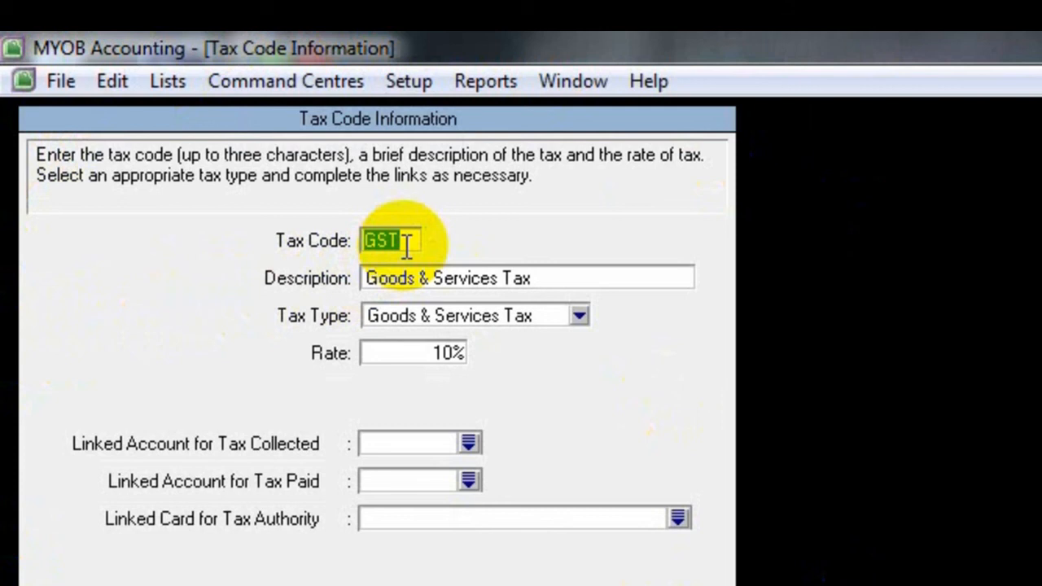
{"action": "type", "text": "VAT"}
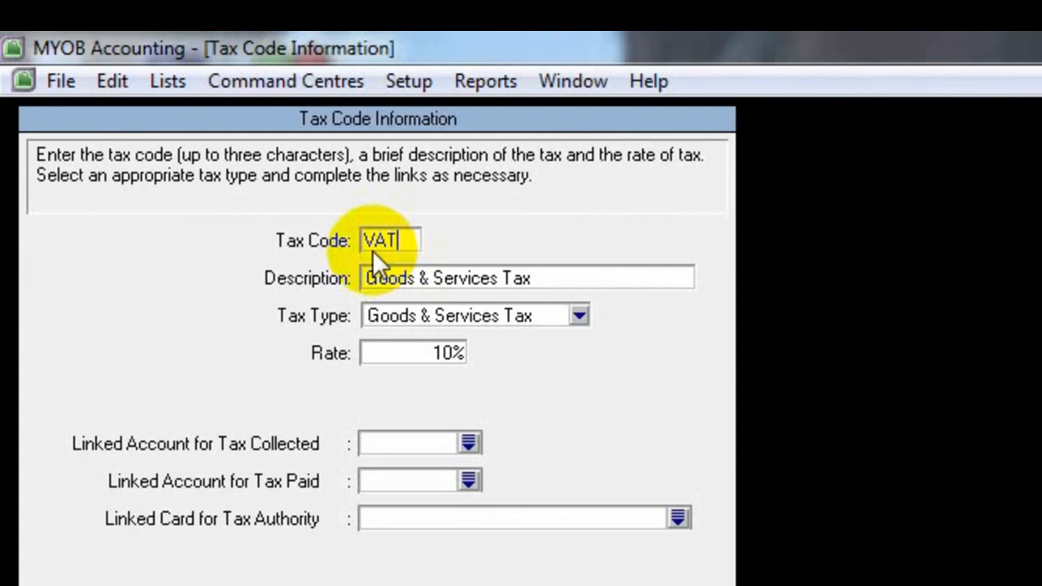
{"action": "key", "text": "Tab"}
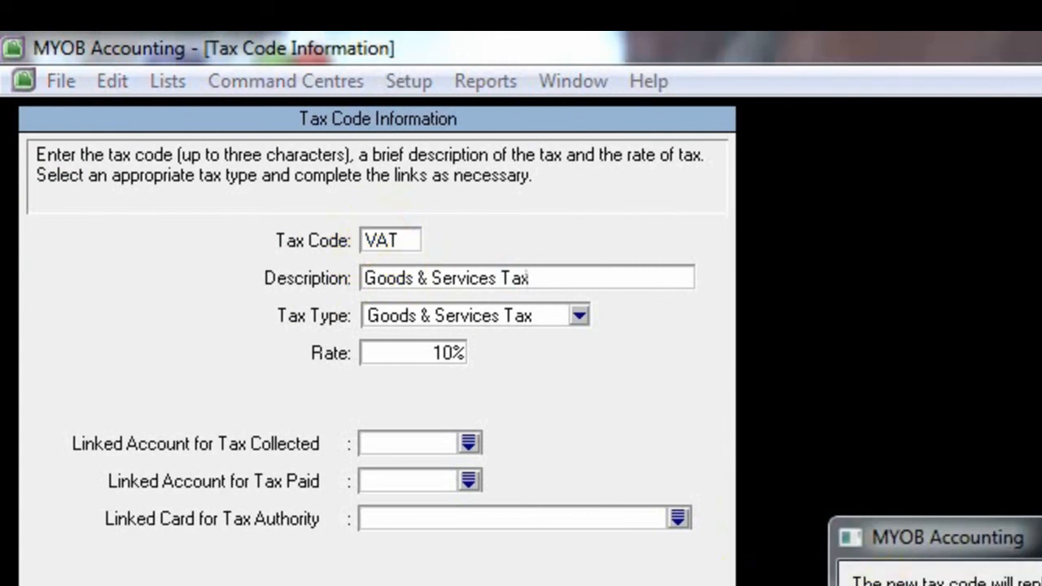
{"action": "key", "text": "Return"}
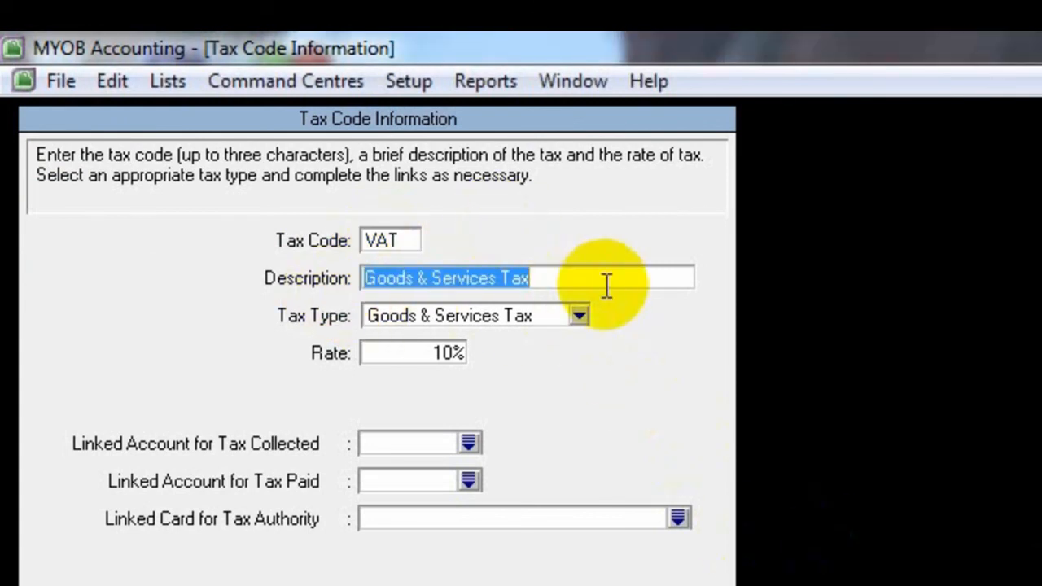
{"action": "type", "text": "V"}
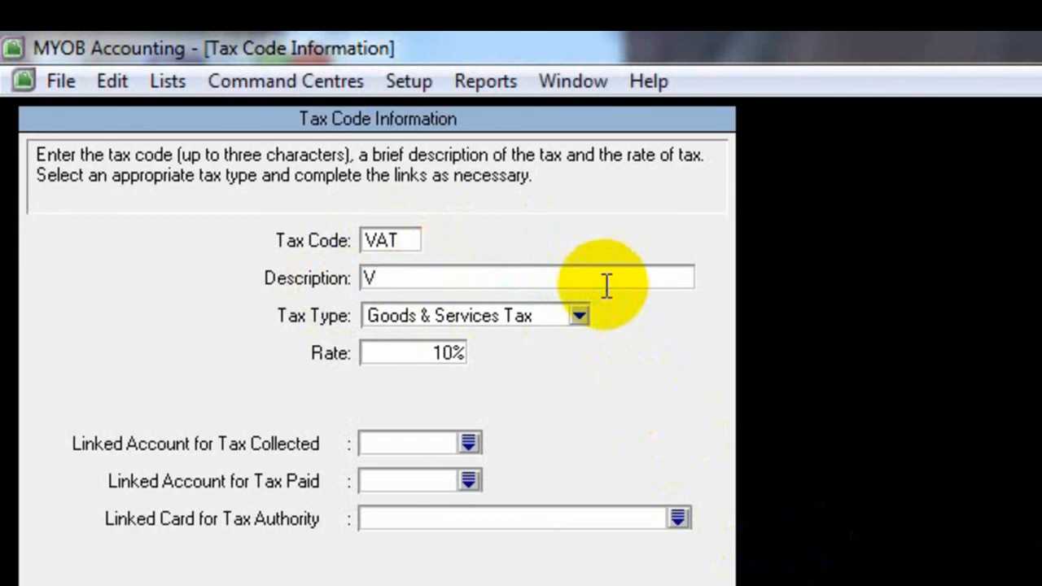
{"action": "type", "text": "alue"}
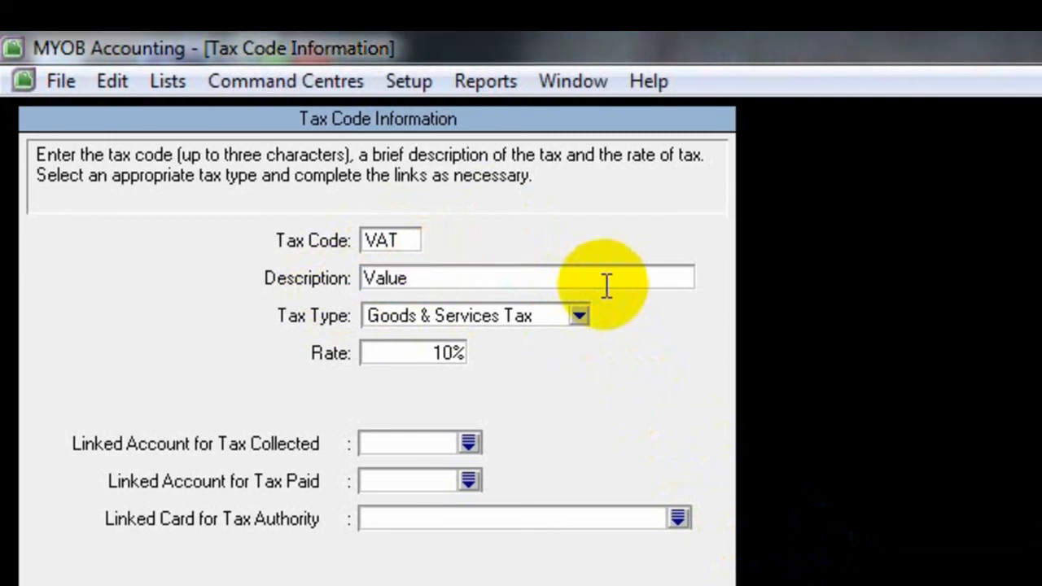
{"action": "type", "text": " Added Ta"}
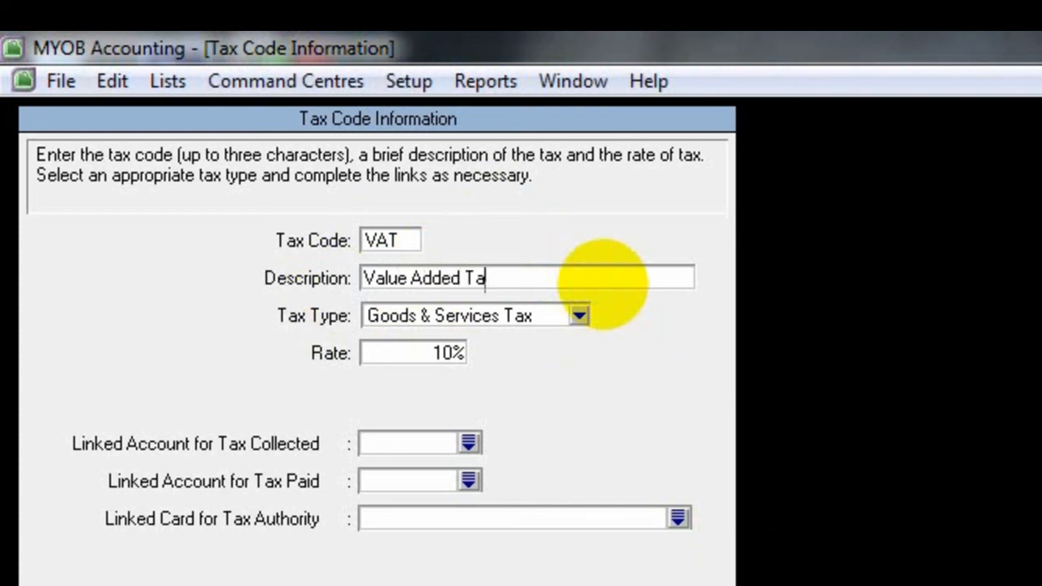
{"action": "type", "text": "x"}
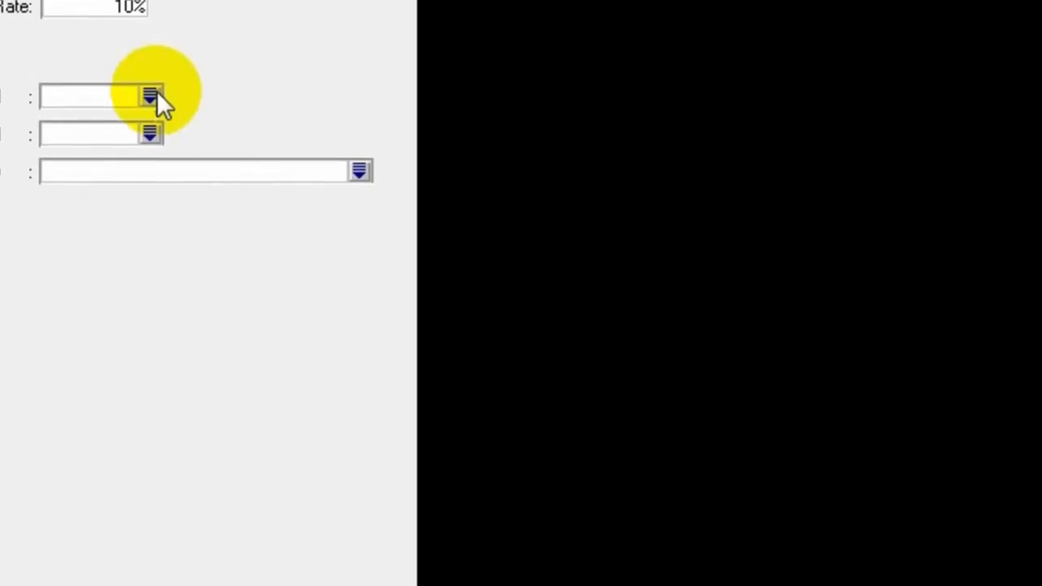
- Link the VAT code's tax collected to 2-1300 VAT Out and tax paid to 1-1900 VAT In, save it, and close the Tax Code List
{"action": "left_click", "coordinate": [470, 444]}
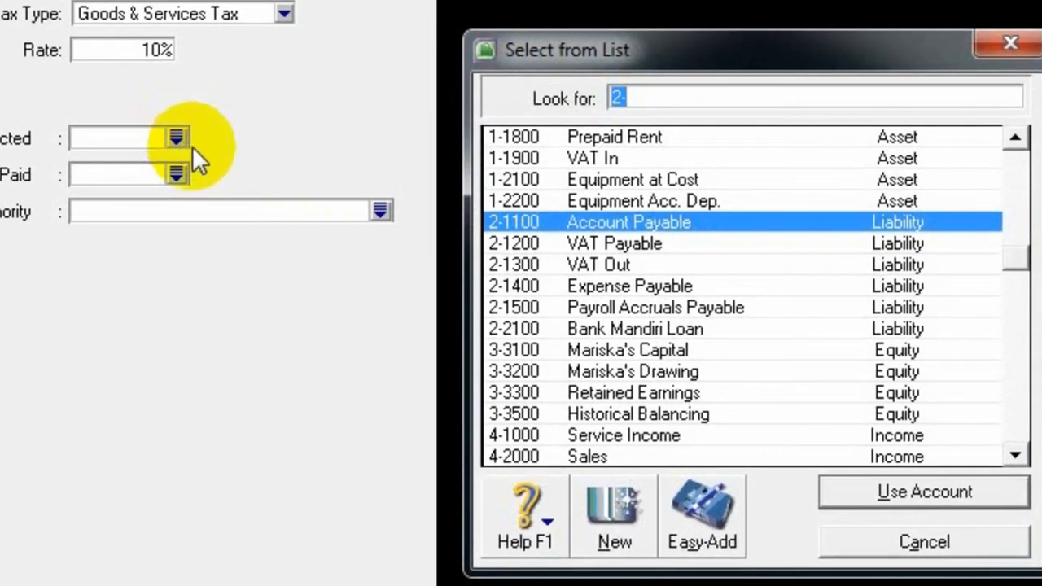
{"action": "double_click", "coordinate": [655, 266]}
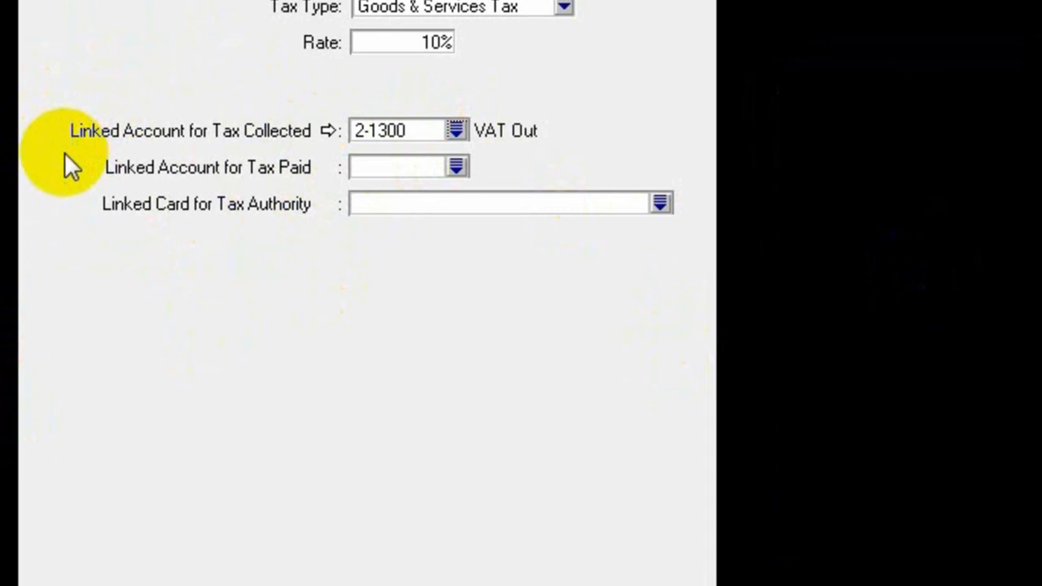
{"action": "left_click", "coordinate": [456, 167]}
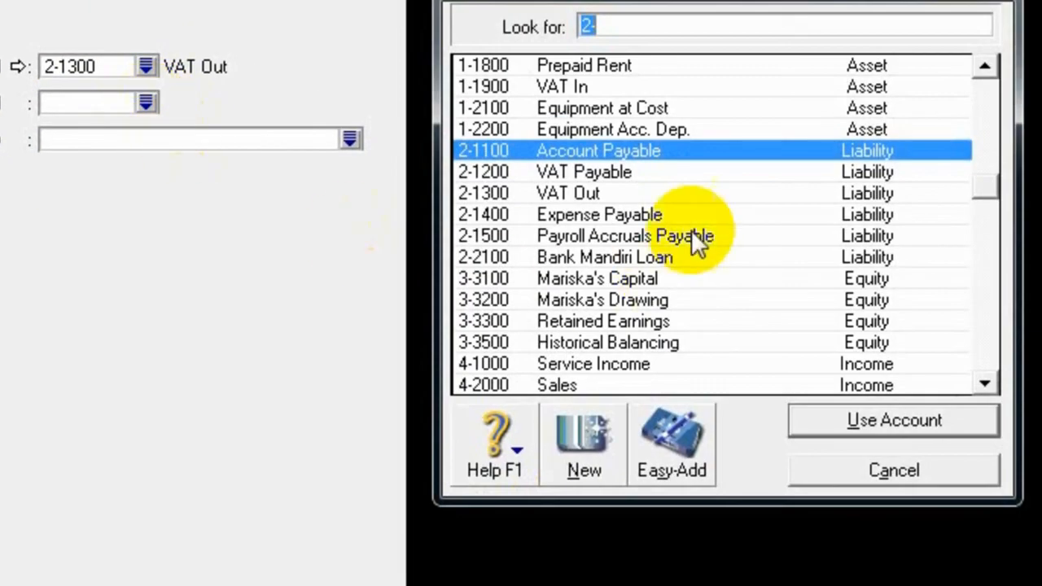
{"action": "double_click", "coordinate": [591, 95]}
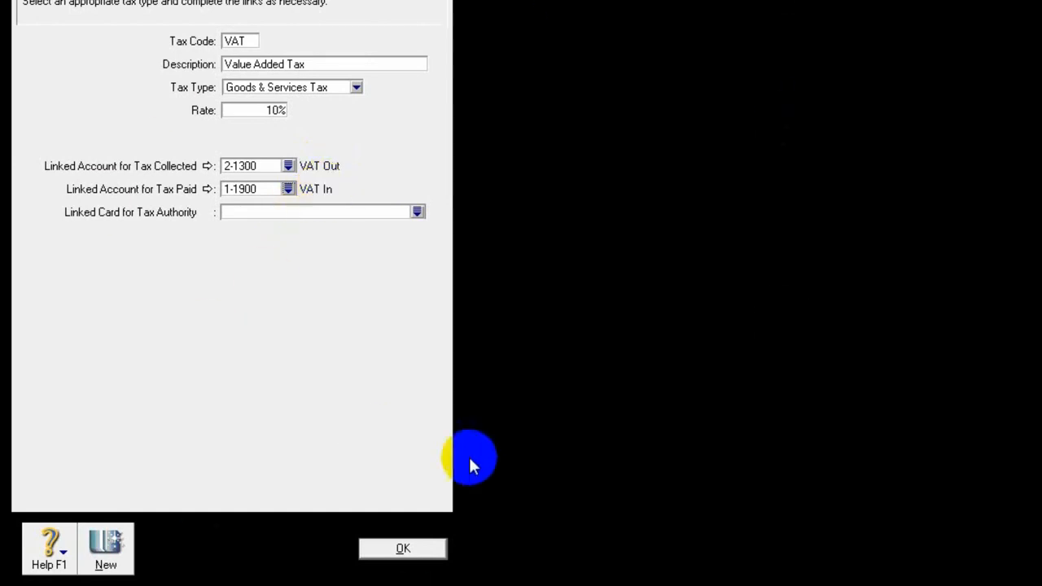
{"action": "left_click", "coordinate": [403, 552]}
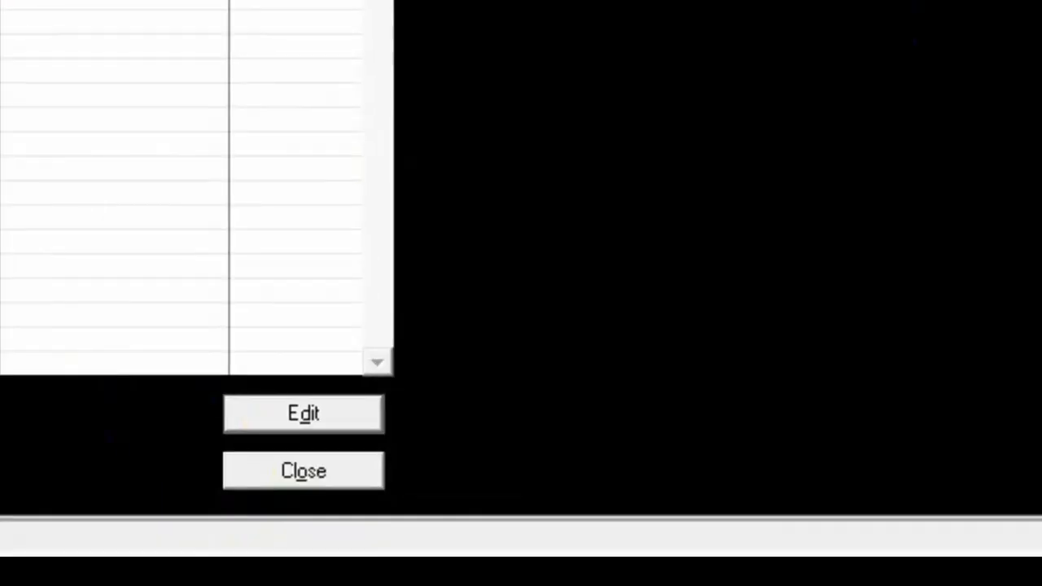
{"action": "left_click", "coordinate": [306, 475]}
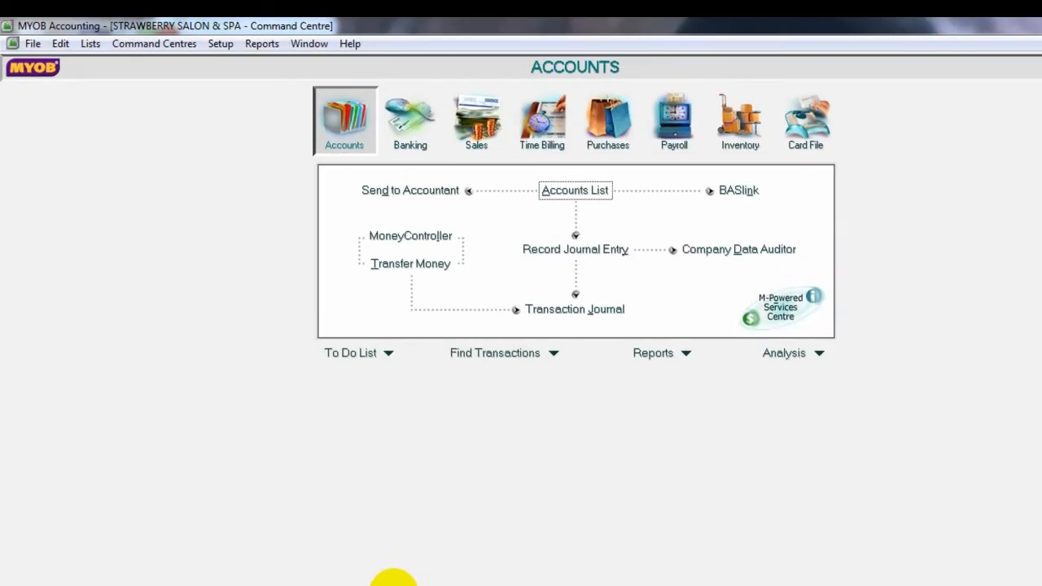